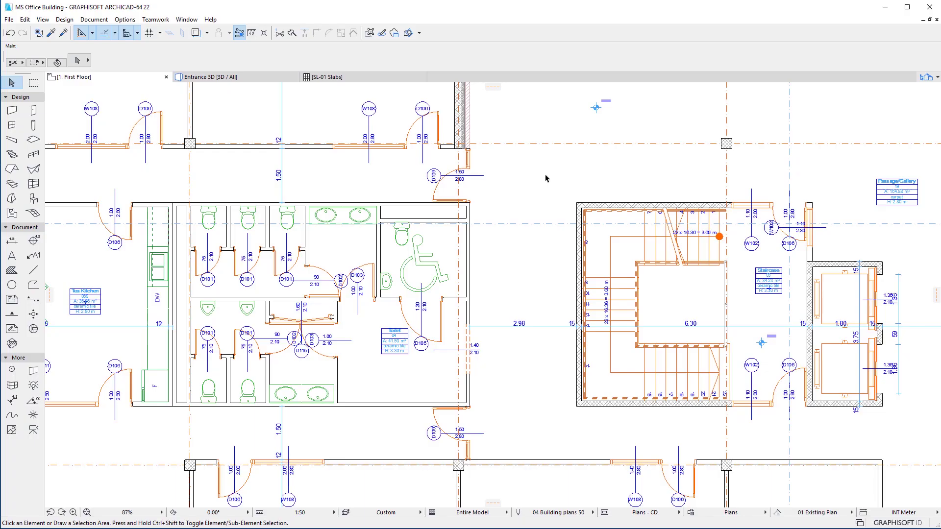
# - Inspect the Bottom of Slab to Sea Level elevation expression in Property Manager, leaving it unchanged
pyautogui.click(125, 20)
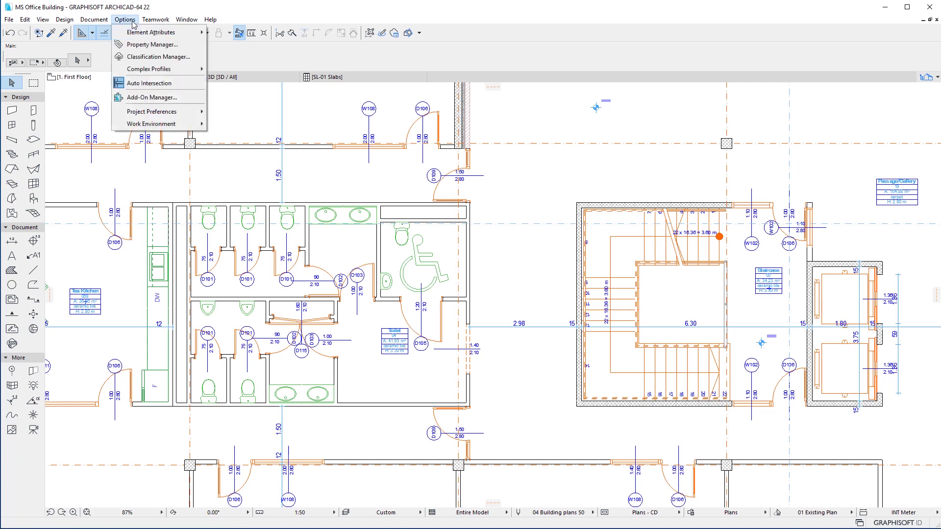
pyautogui.click(162, 45)
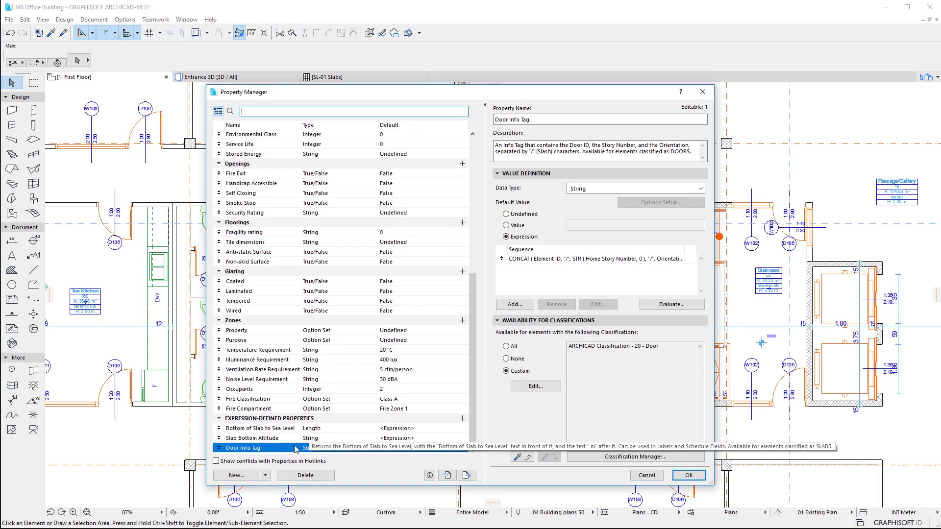
pyautogui.click(278, 430)
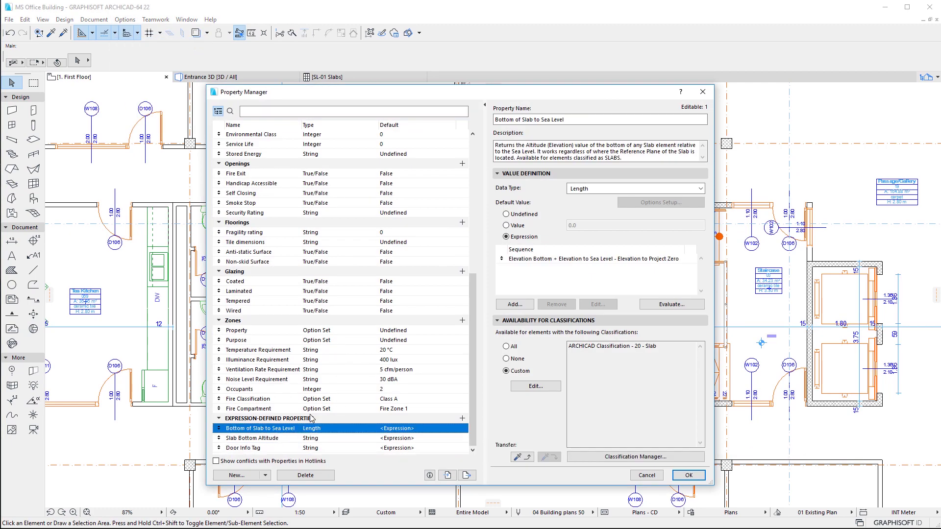
pyautogui.click(607, 259)
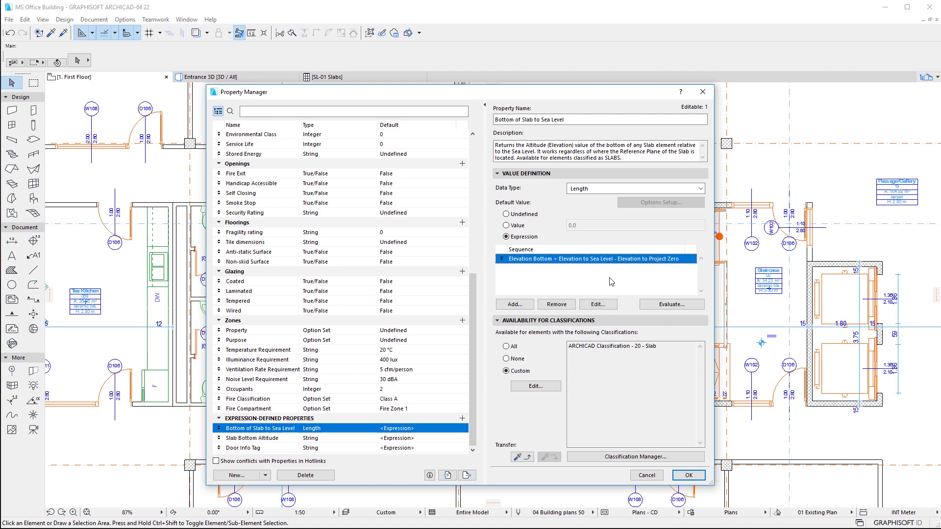
pyautogui.click(611, 305)
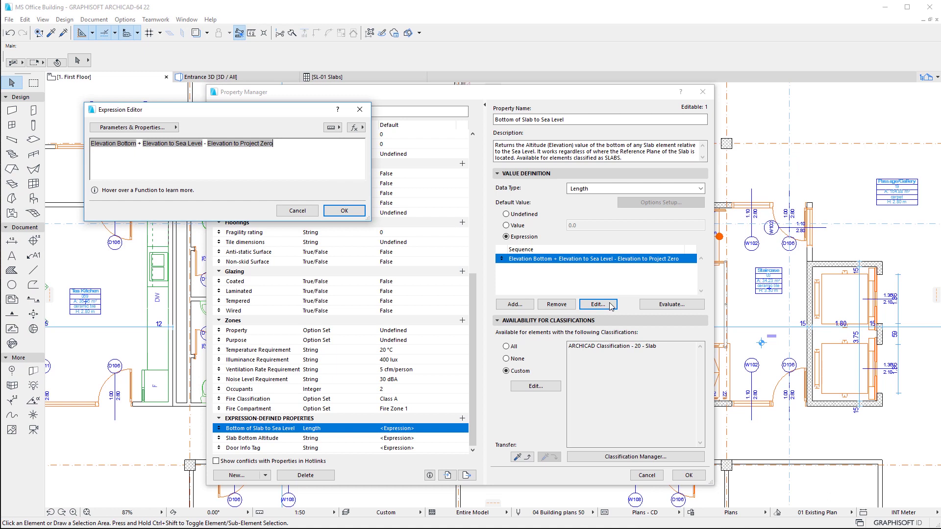
pyautogui.moveTo(323, 143); pyautogui.dragTo(114, 138)
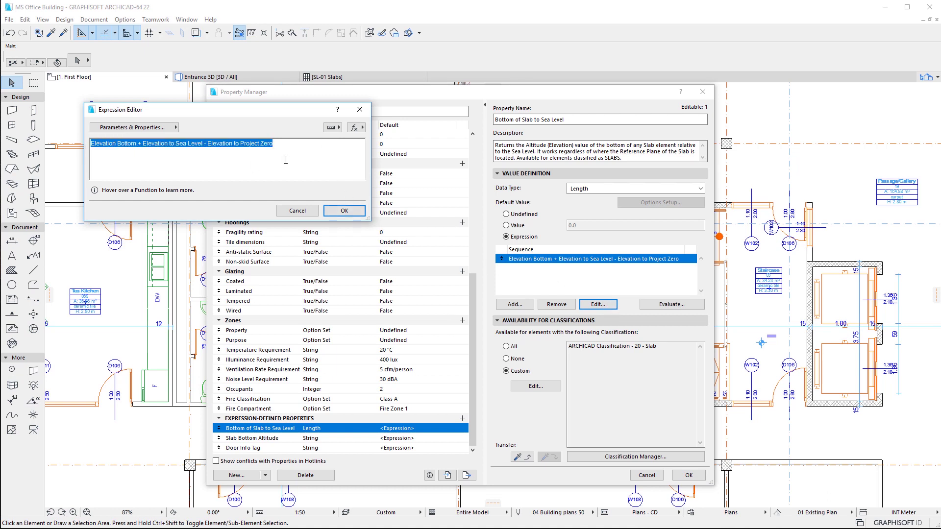
pyautogui.click(315, 212)
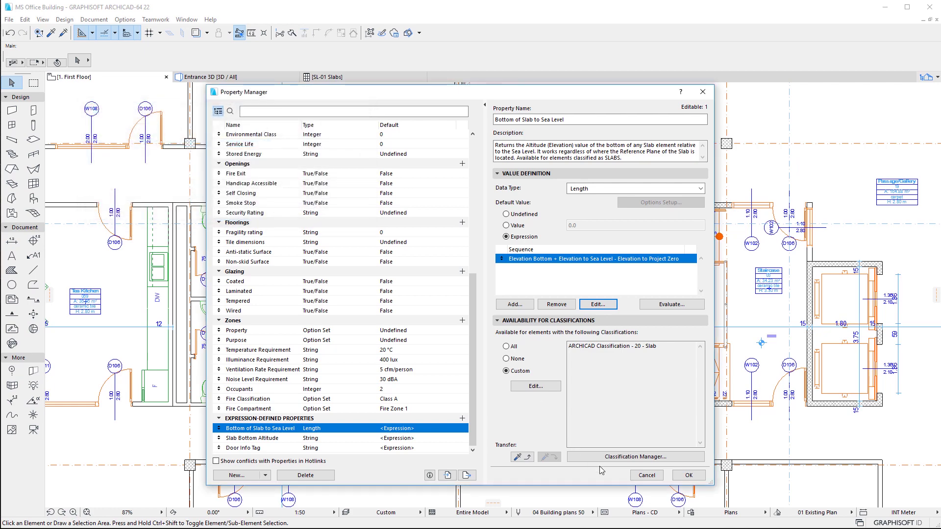
# - Check slabs SLA - 021, SLA - 011 and SLA - 002 in the SL-01 Slabs schedule, then return to 1. First Floor
pyautogui.click(639, 477)
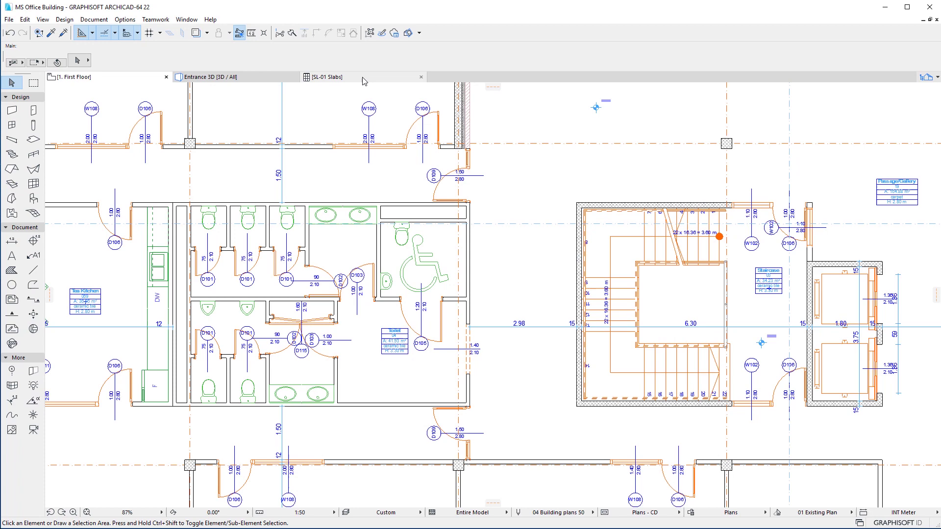
pyautogui.click(364, 79)
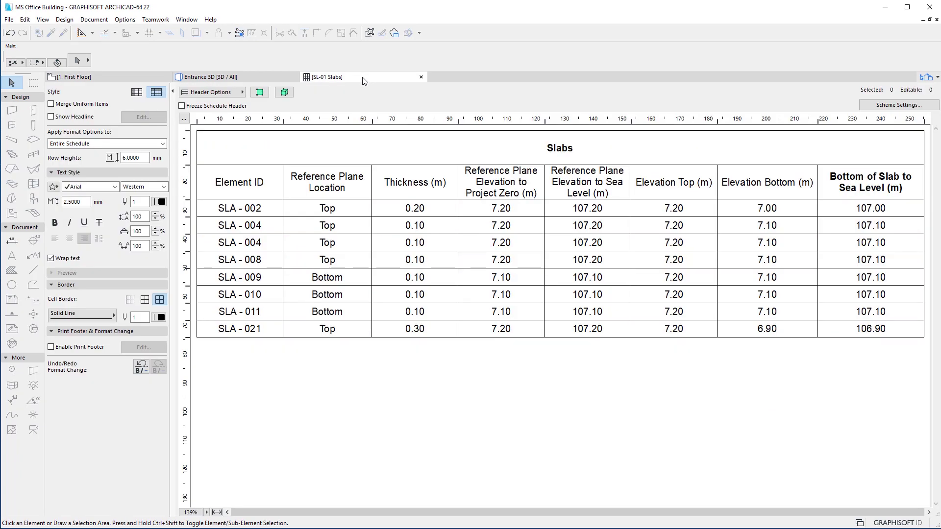
pyautogui.click(895, 332)
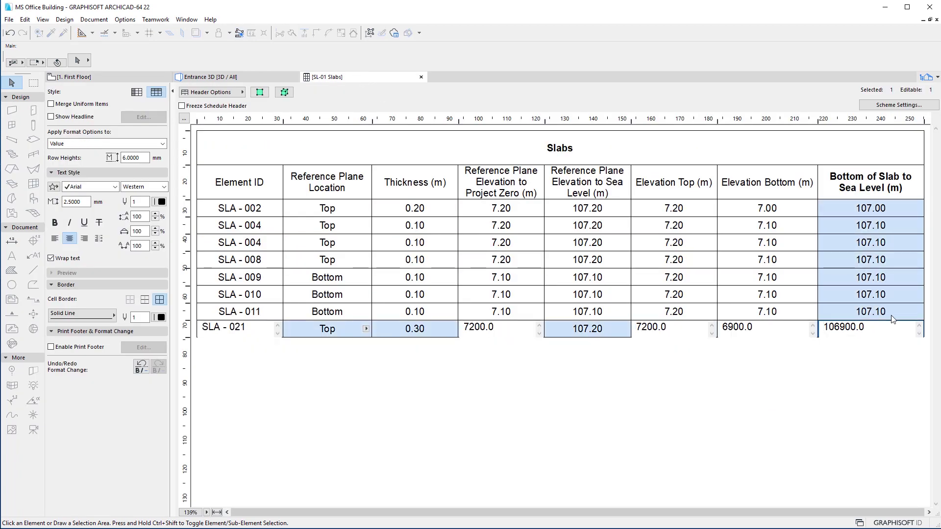
pyautogui.click(892, 312)
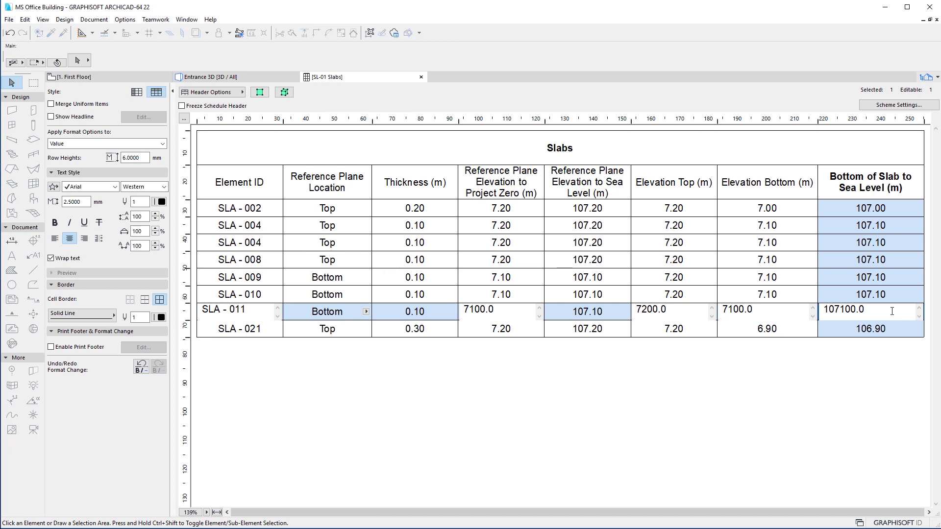
pyautogui.click(896, 207)
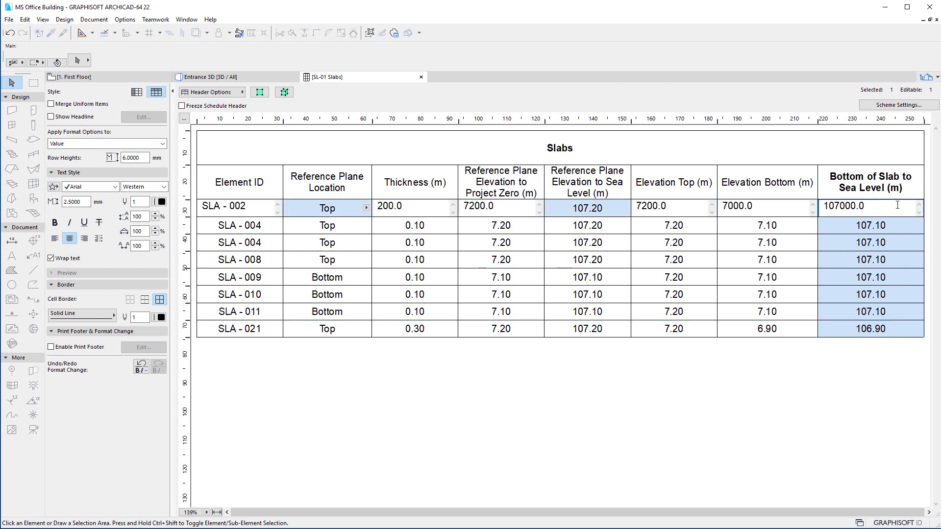
pyautogui.click(706, 373)
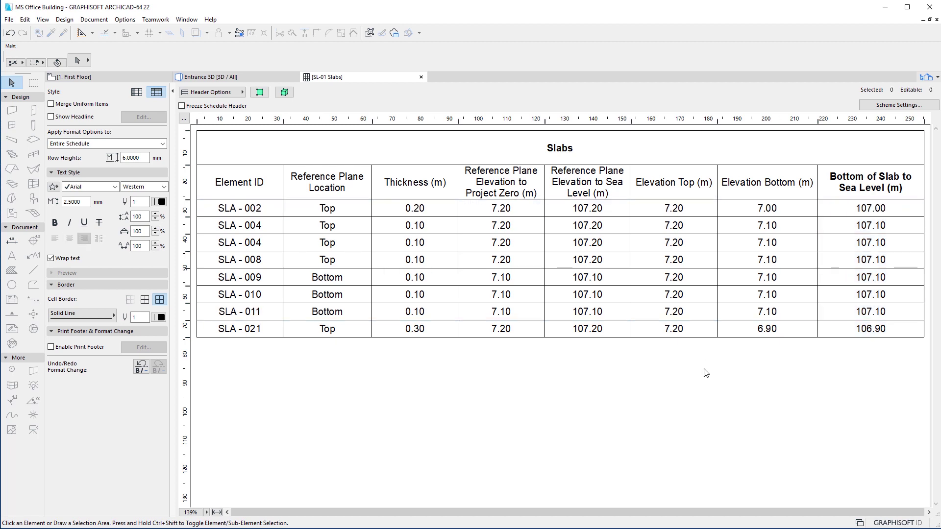
pyautogui.click(129, 77)
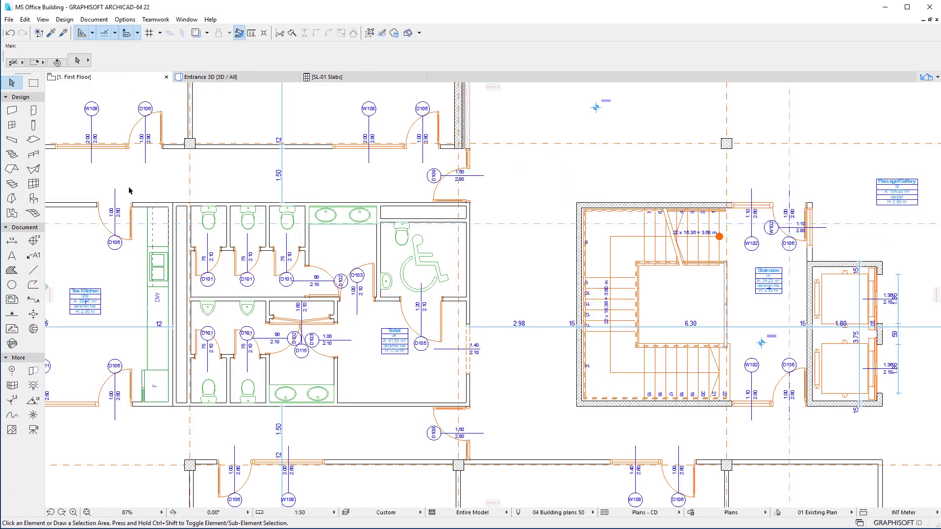
pyautogui.scroll(5, 128, 192)
pyautogui.click(125, 19)
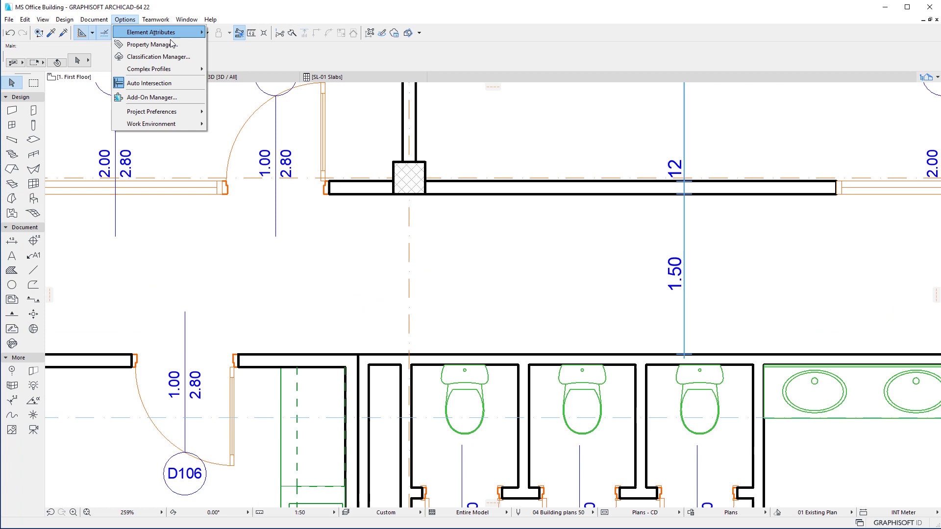
pyautogui.click(188, 50)
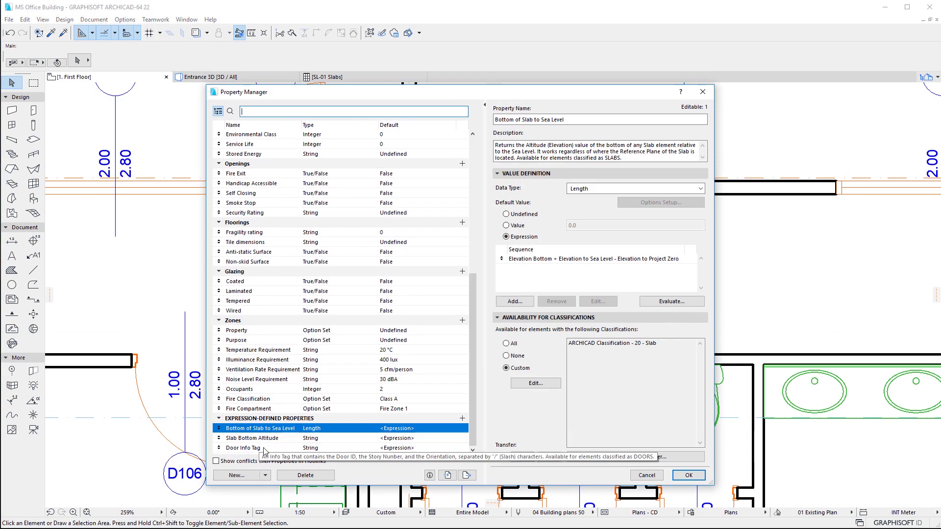
pyautogui.click(264, 448)
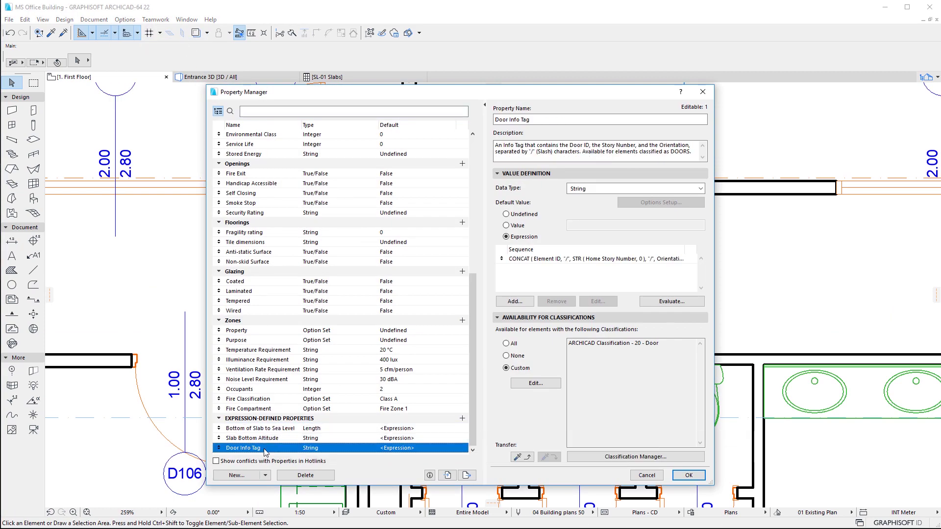
pyautogui.click(659, 259)
pyautogui.doubleClick(660, 260)
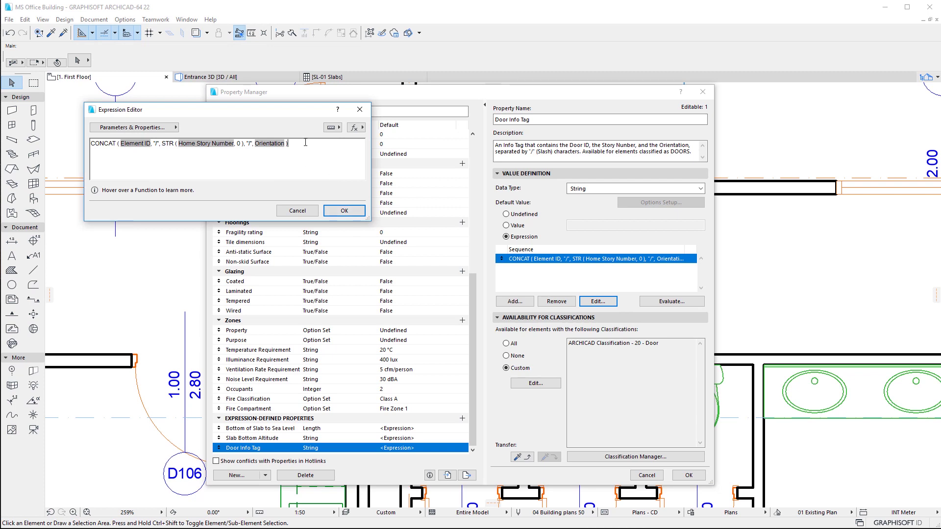
pyautogui.moveTo(306, 142); pyautogui.dragTo(90, 143)
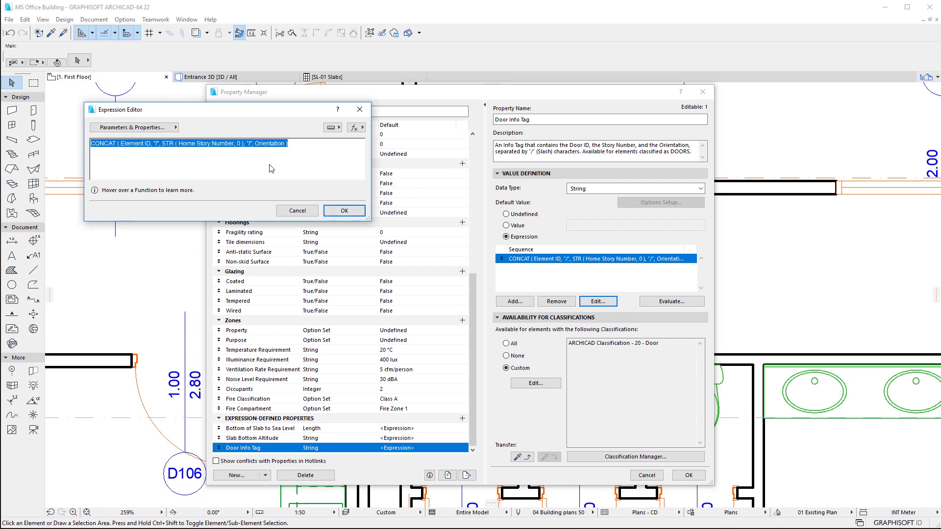
pyautogui.click(315, 212)
# - Label the D106 door with its Door Info Tag, anchoring the label pointer at top-middle
pyautogui.click(645, 476)
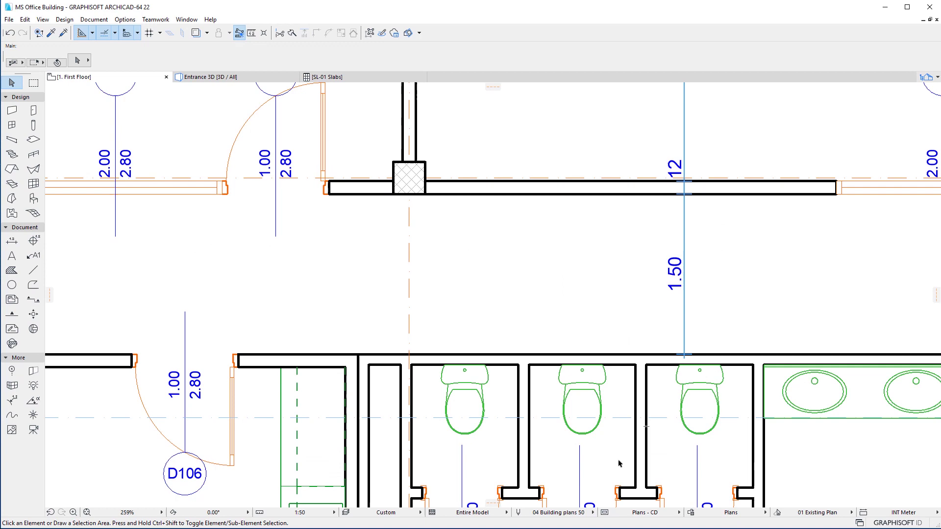
pyautogui.hotkey('ctrl', 'l')
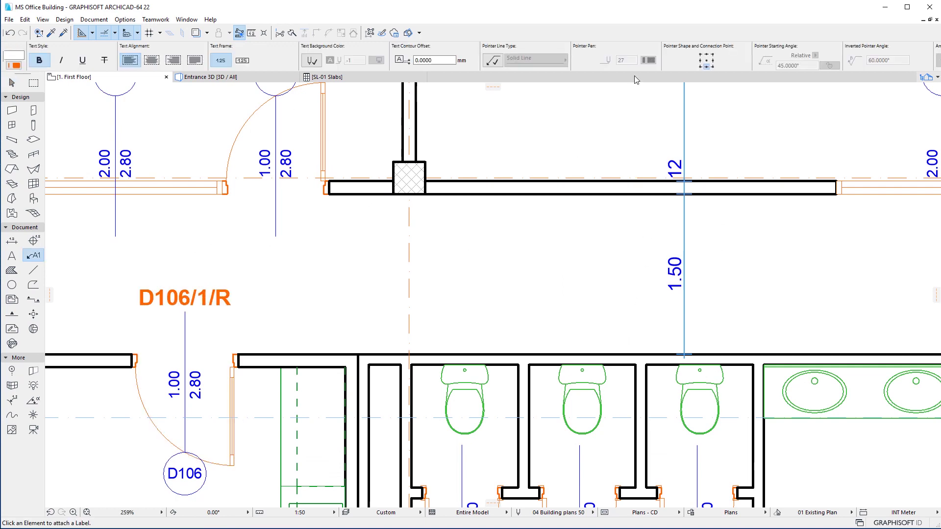
pyautogui.click(707, 54)
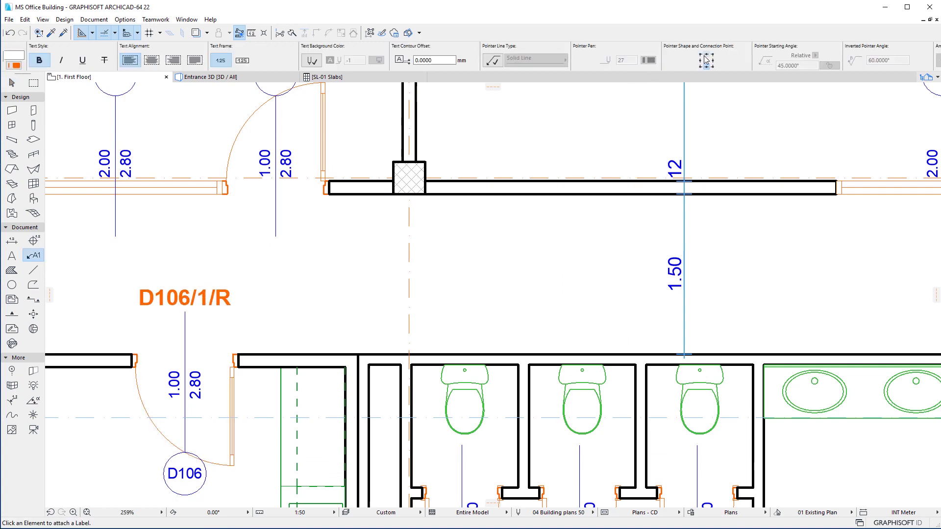
pyautogui.click(275, 242)
pyautogui.scroll(-5, 532, 336)
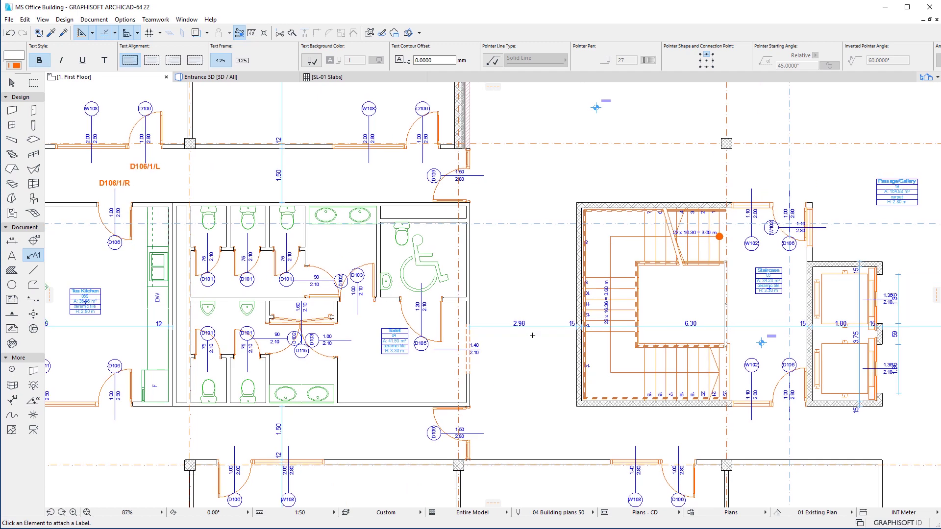
pyautogui.press('Escape')
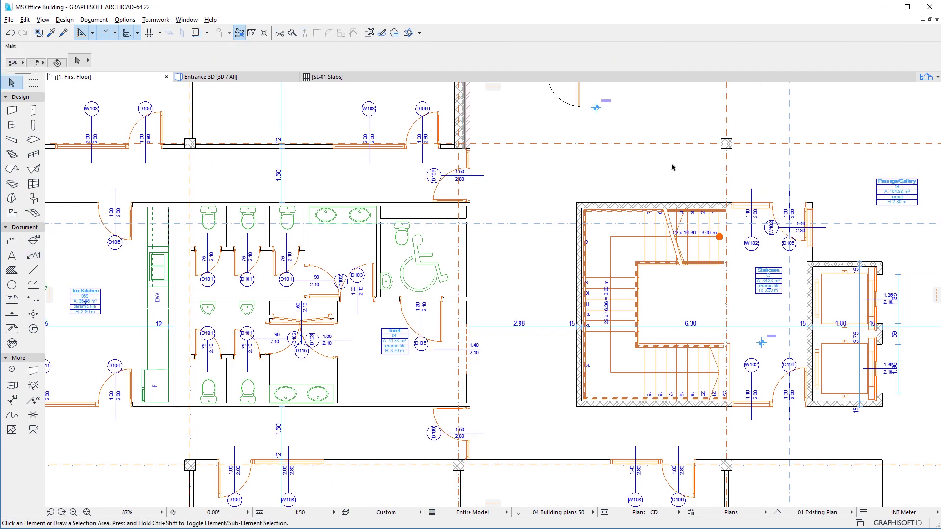
# - Show the Bottom of Slab to Sea Level expression-defined property in Property Manager
pyautogui.click(132, 21)
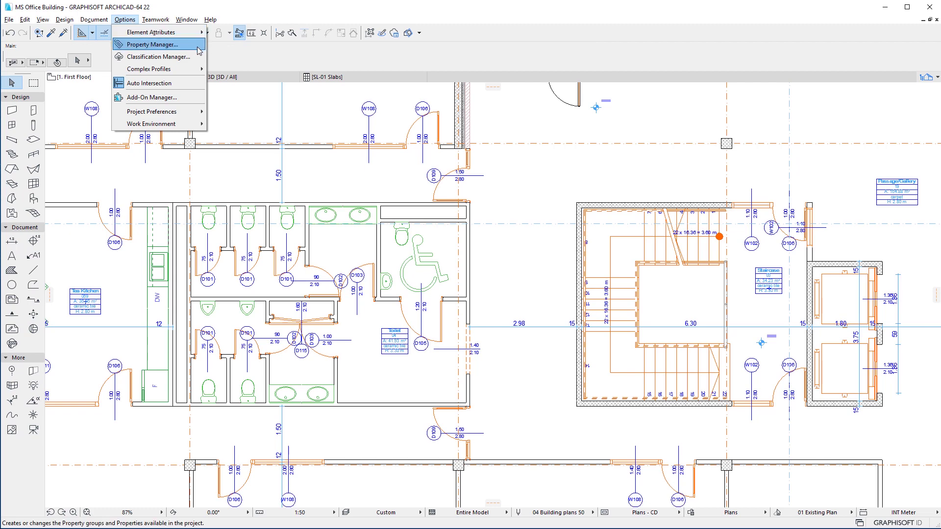
pyautogui.click(152, 44)
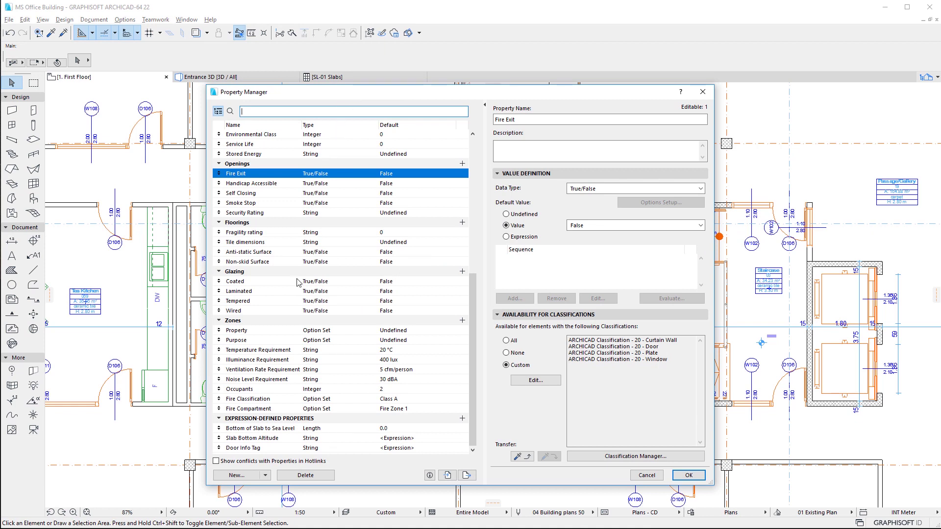
pyautogui.click(279, 430)
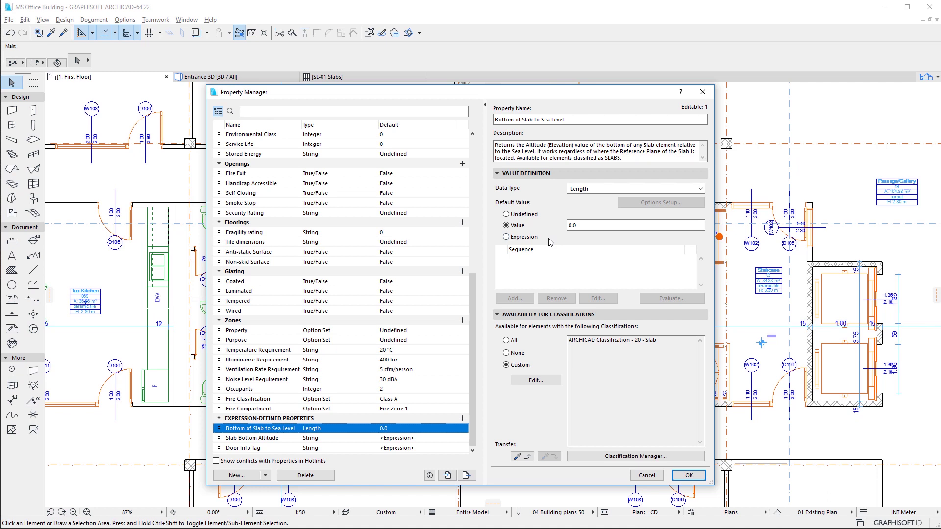
# - Switch the default value to Expression and insert Elevation Bottom as its first term
pyautogui.click(523, 237)
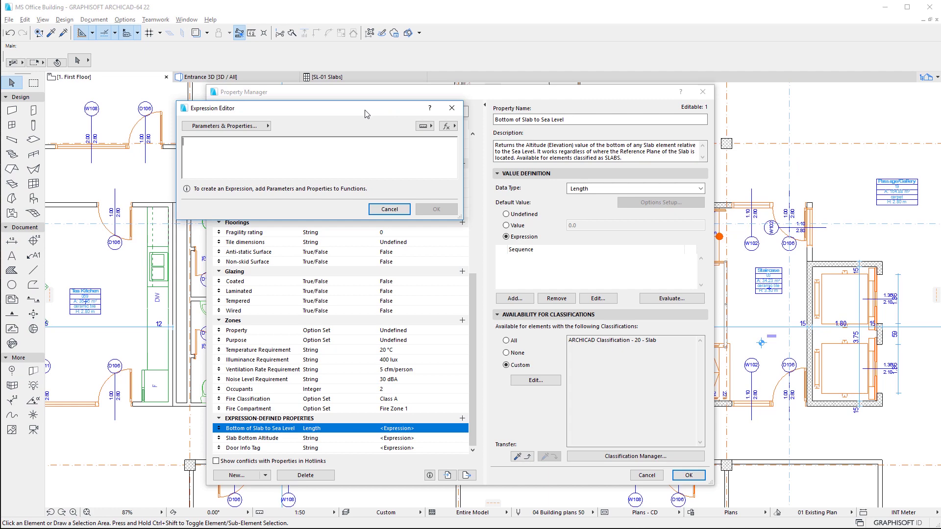
pyautogui.click(264, 128)
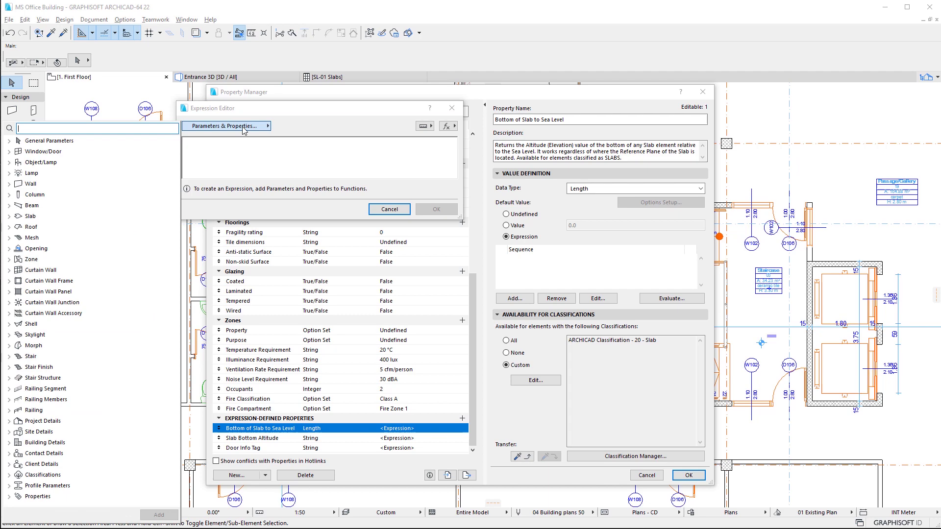
pyautogui.write('bottom')
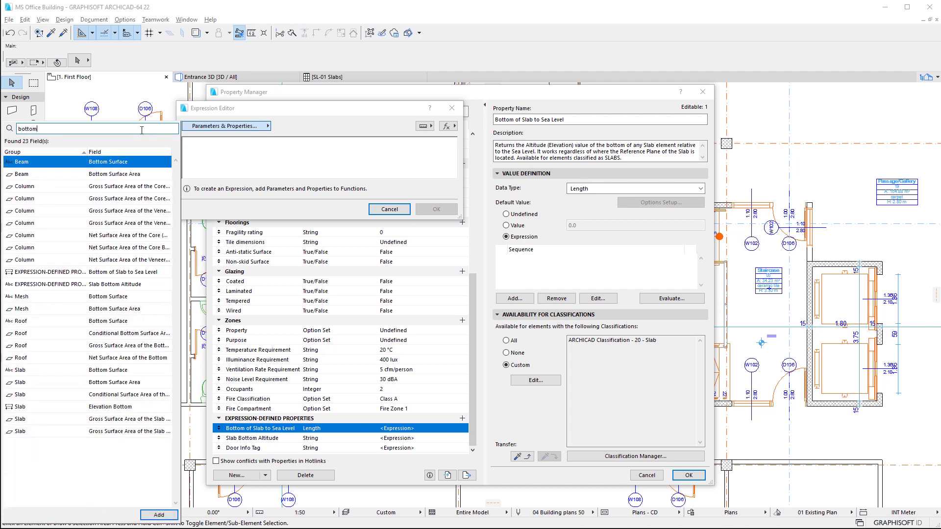
pyautogui.doubleClick(141, 408)
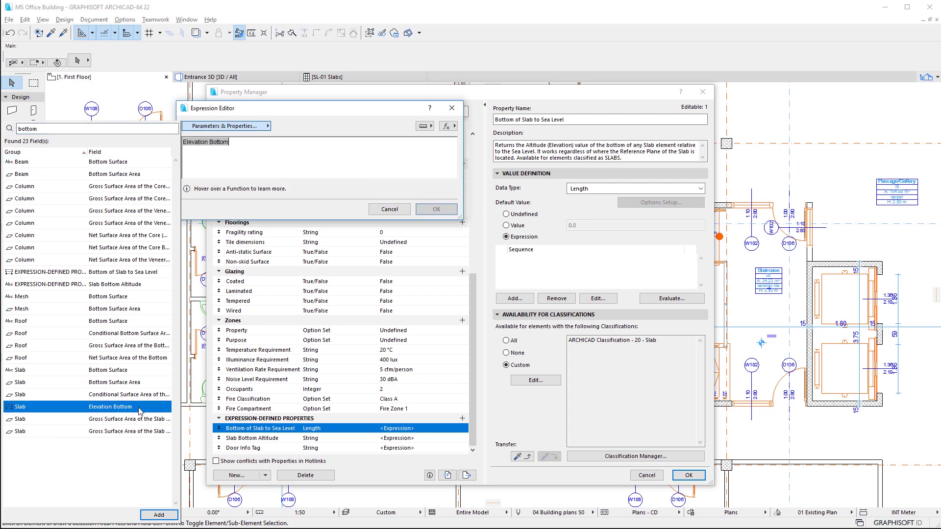
pyautogui.click(281, 148)
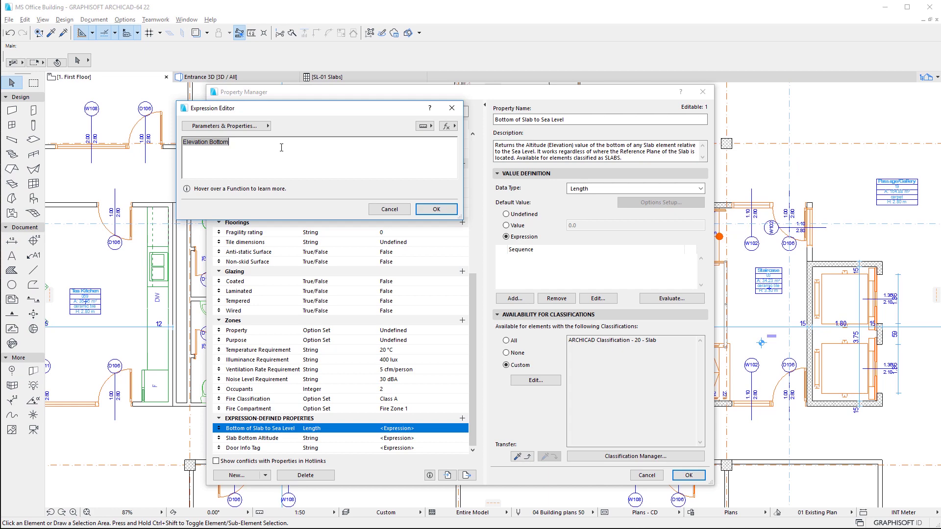
# - Add '+ Elevation to Sea Level' to the expression
pyautogui.write('+')
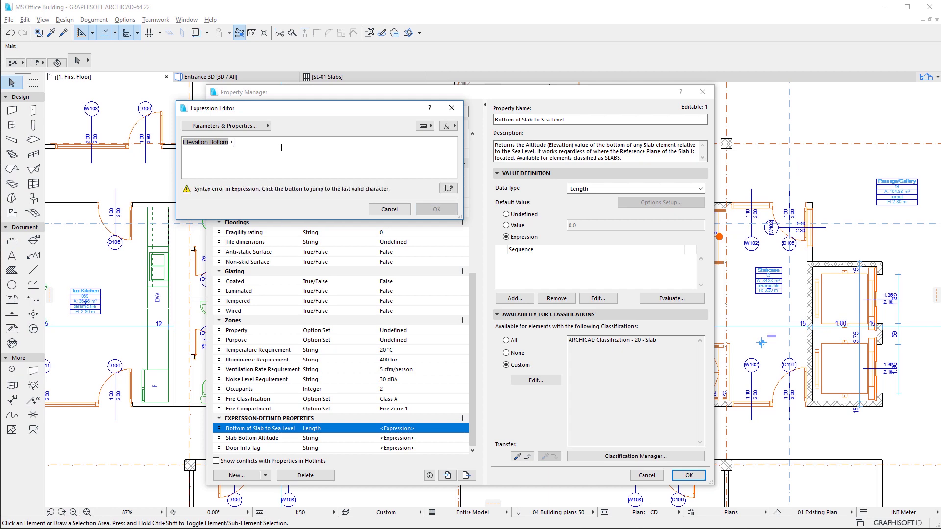
pyautogui.click(255, 127)
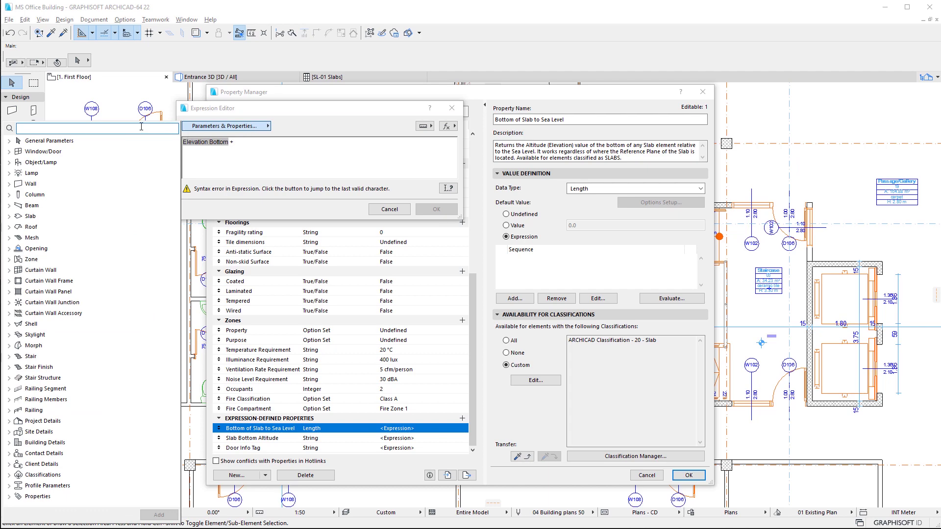
pyautogui.write('sea')
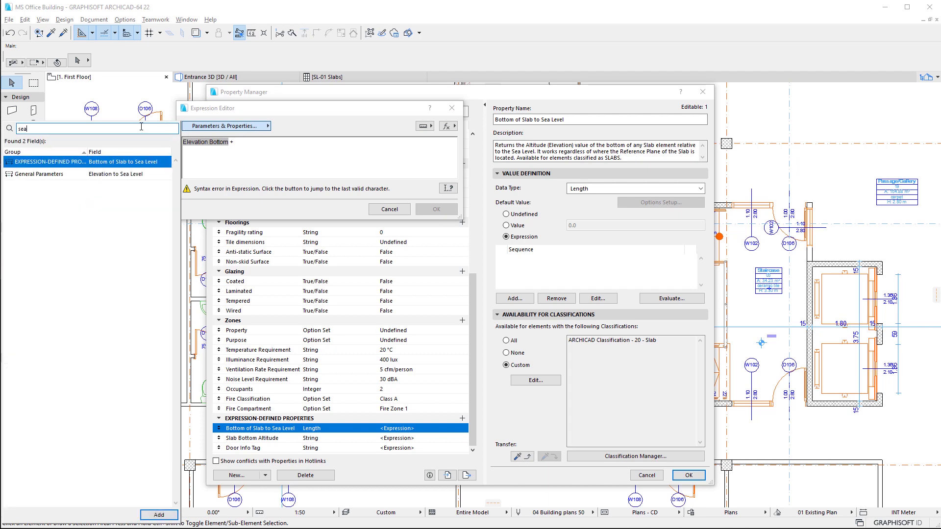
pyautogui.doubleClick(156, 175)
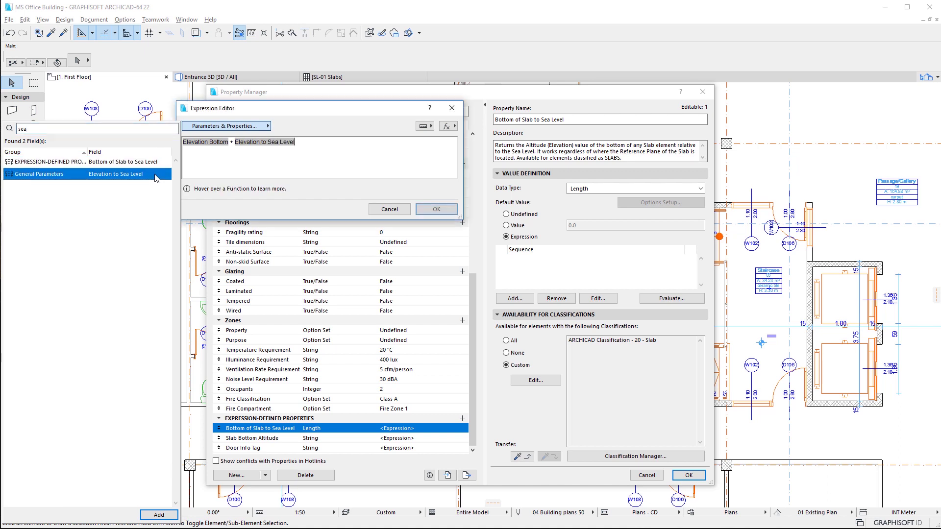
pyautogui.click(330, 142)
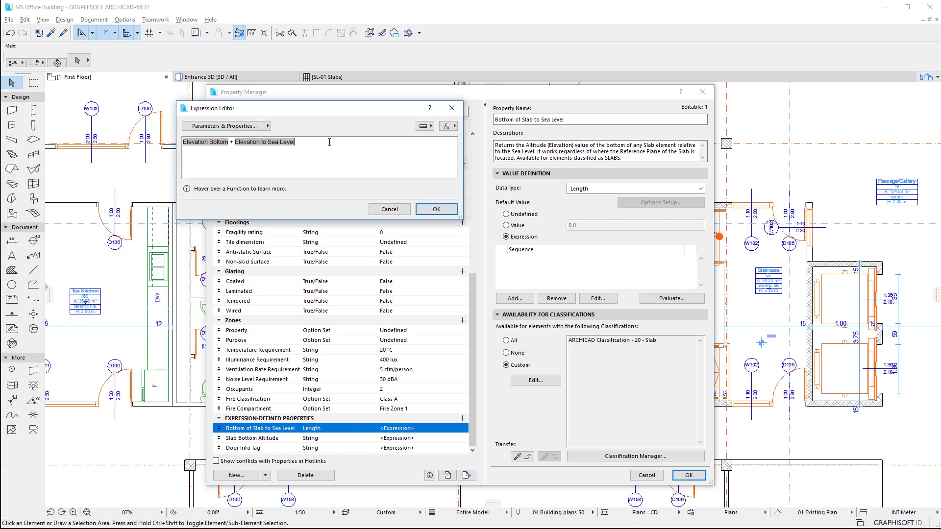
# - Append '- Elevation to Project Zero' to complete the expression
pyautogui.write('-')
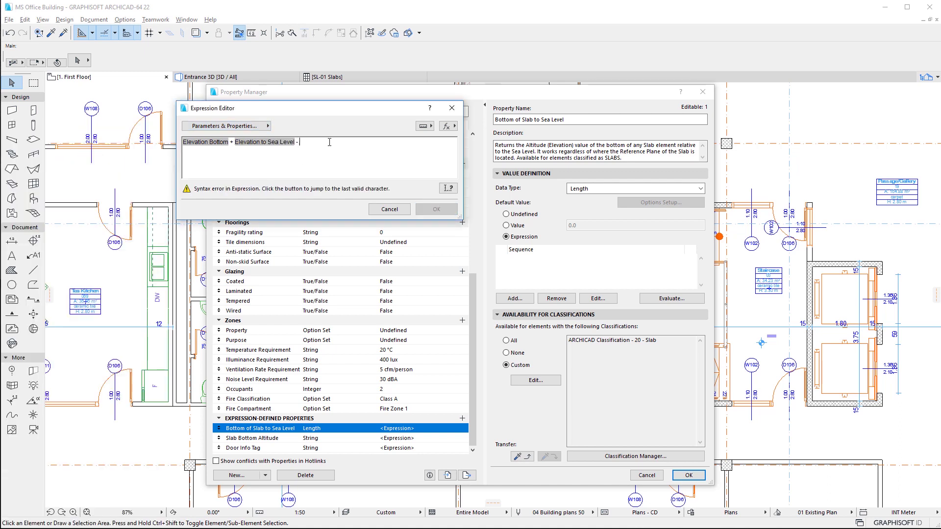
pyautogui.click(259, 128)
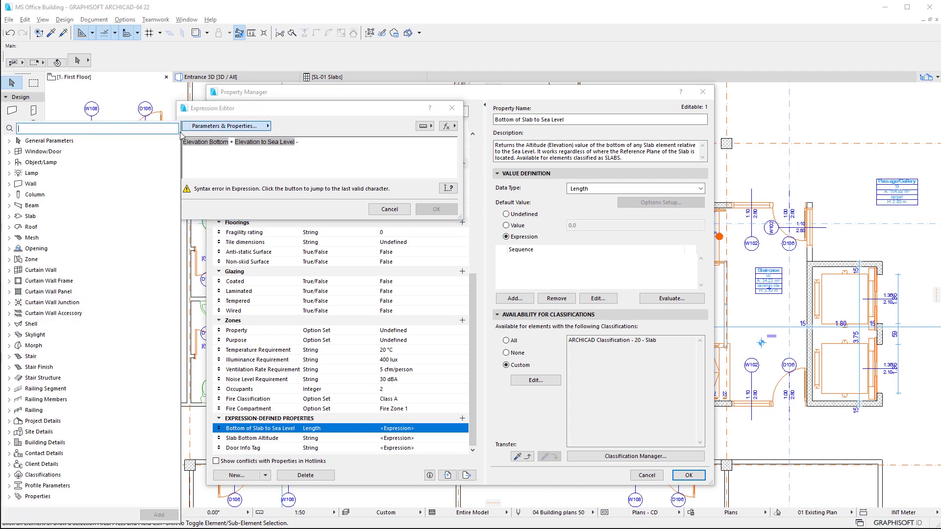
pyautogui.write('zero')
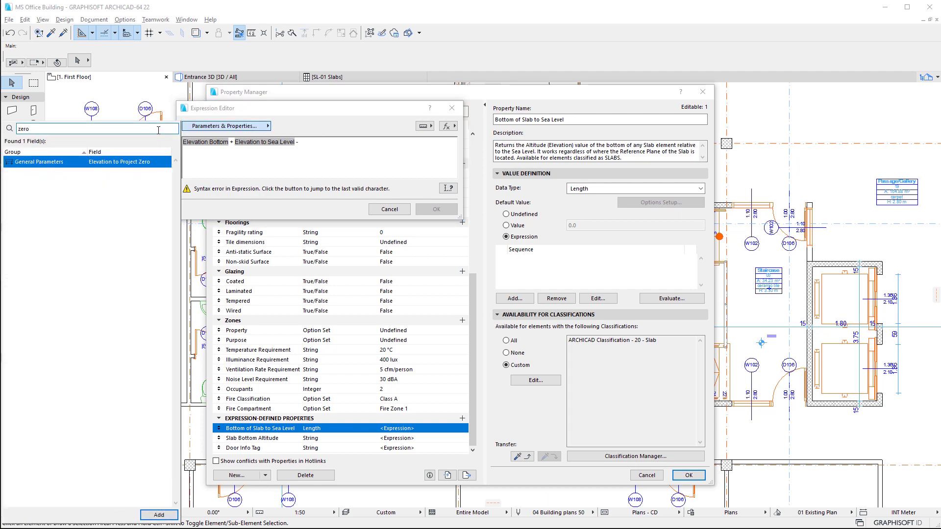
pyautogui.doubleClick(158, 162)
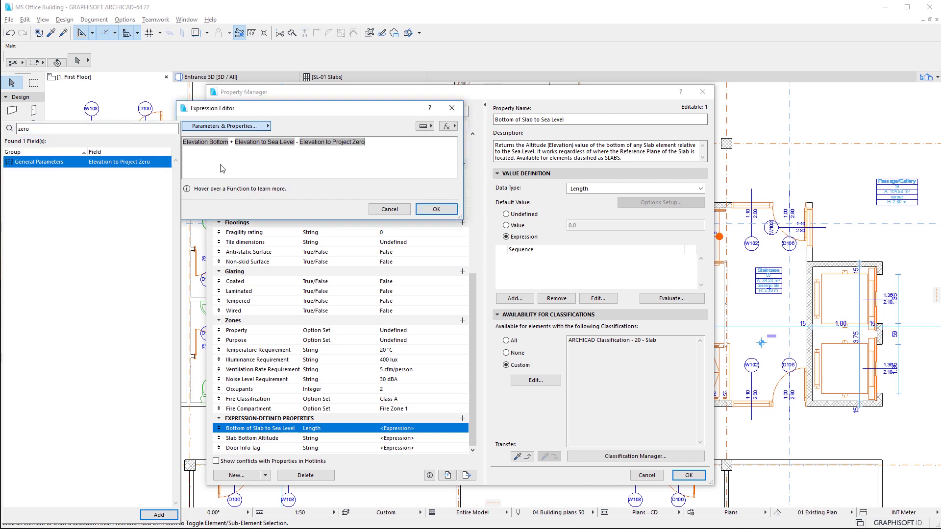
pyautogui.click(333, 161)
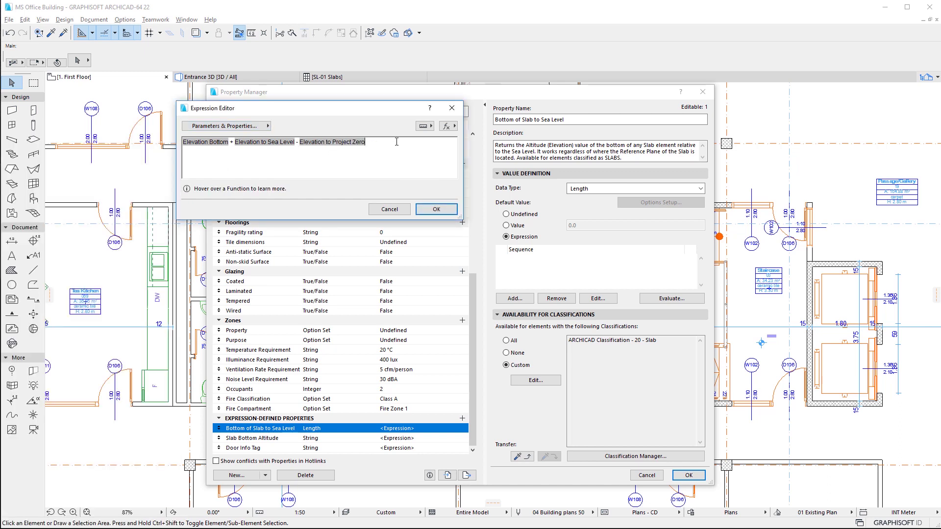
pyautogui.moveTo(397, 141); pyautogui.dragTo(182, 143)
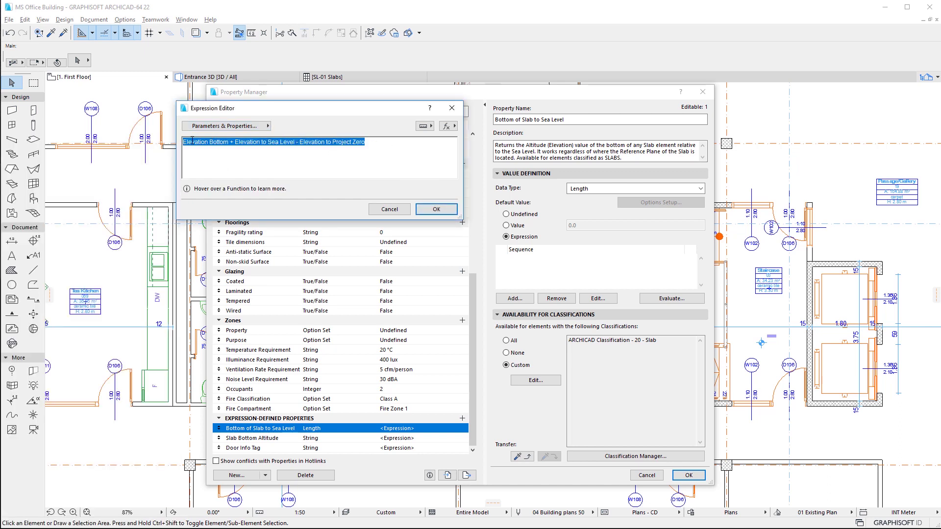
pyautogui.click(409, 161)
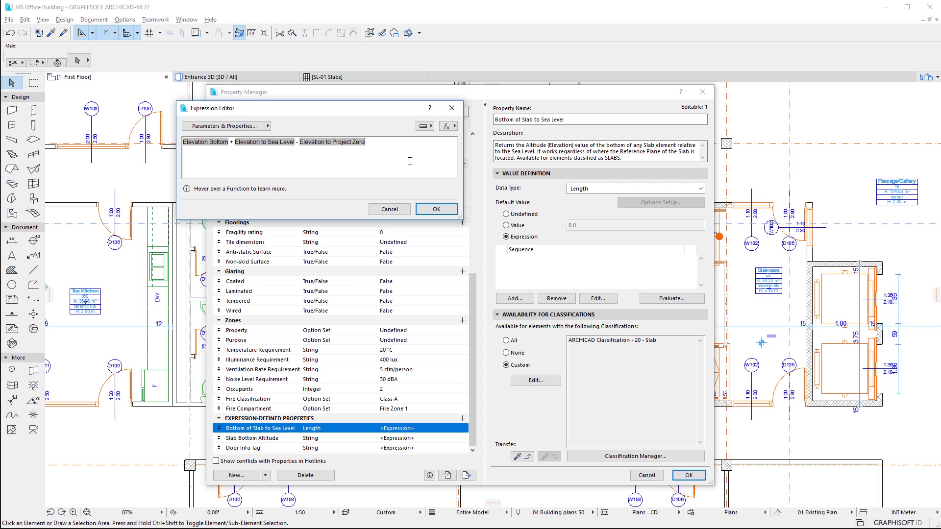
# - Browse the length units in the Expression Editor's units list without inserting any
pyautogui.click(425, 127)
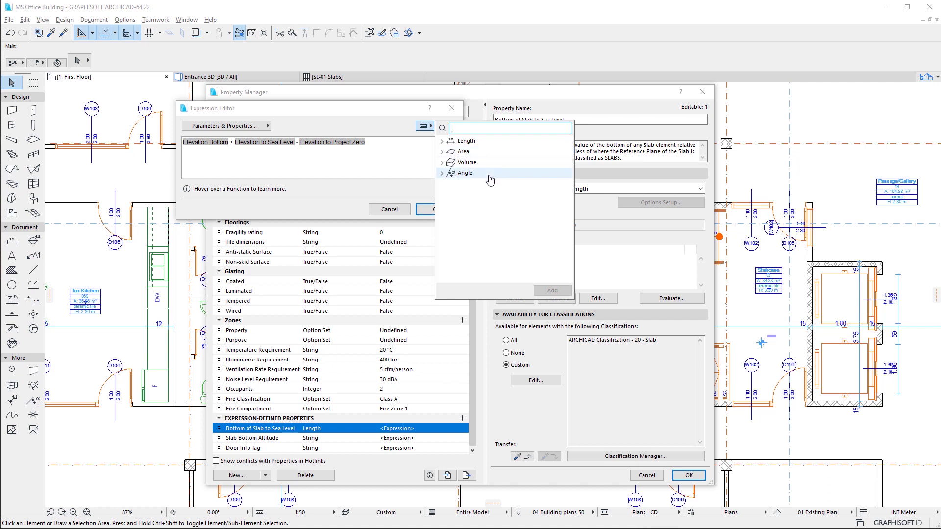
pyautogui.click(442, 141)
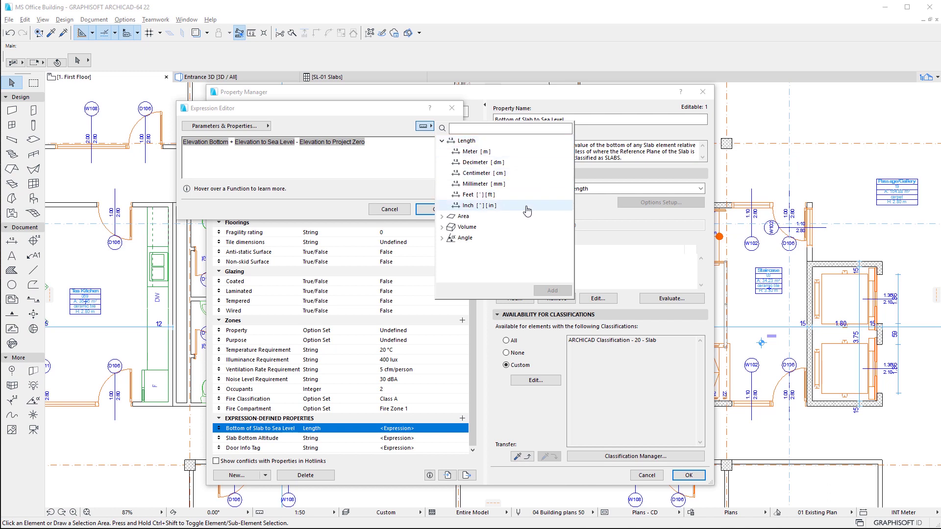
pyautogui.click(423, 126)
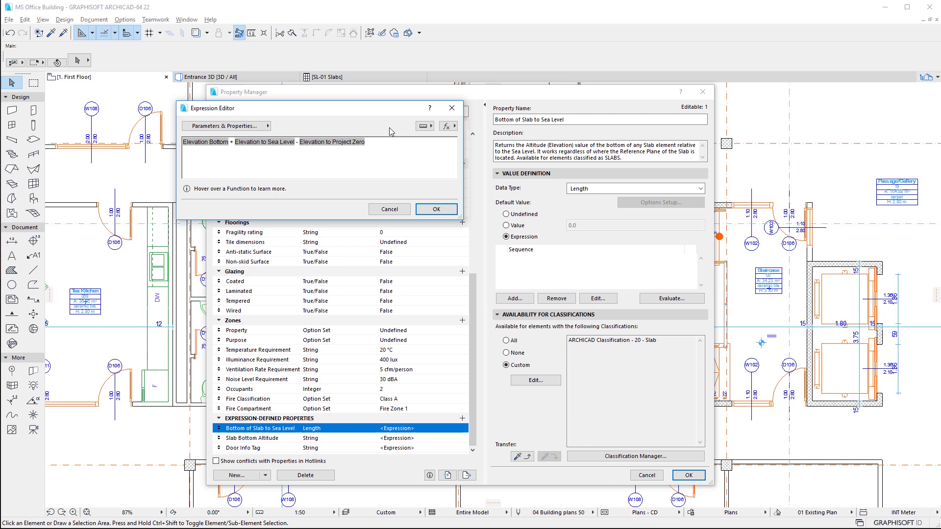
# - Browse the Data Conversion and Text functions and search the function list for 'round'
pyautogui.click(452, 131)
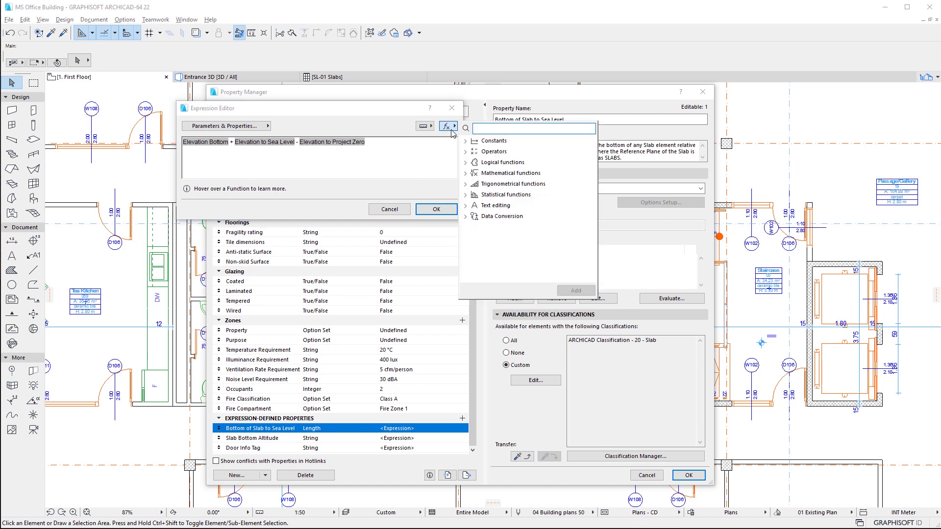
pyautogui.click(467, 217)
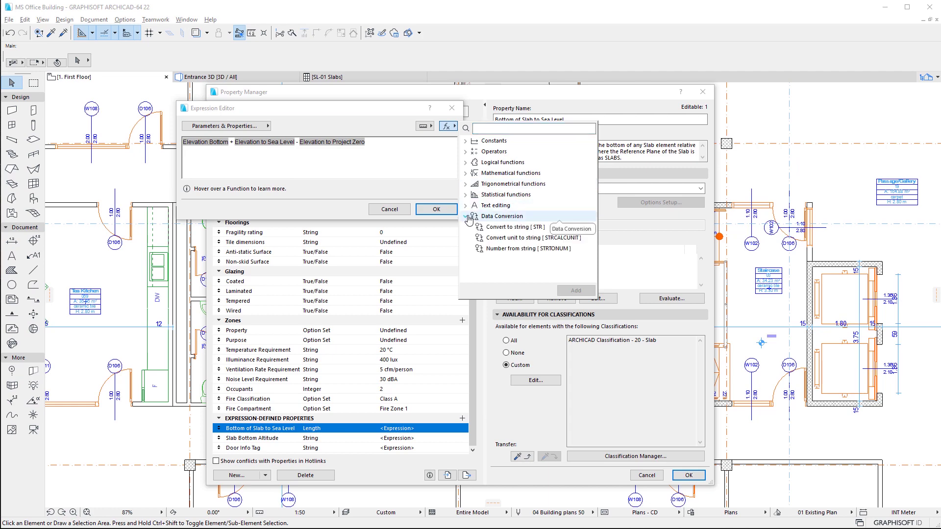
pyautogui.click(466, 206)
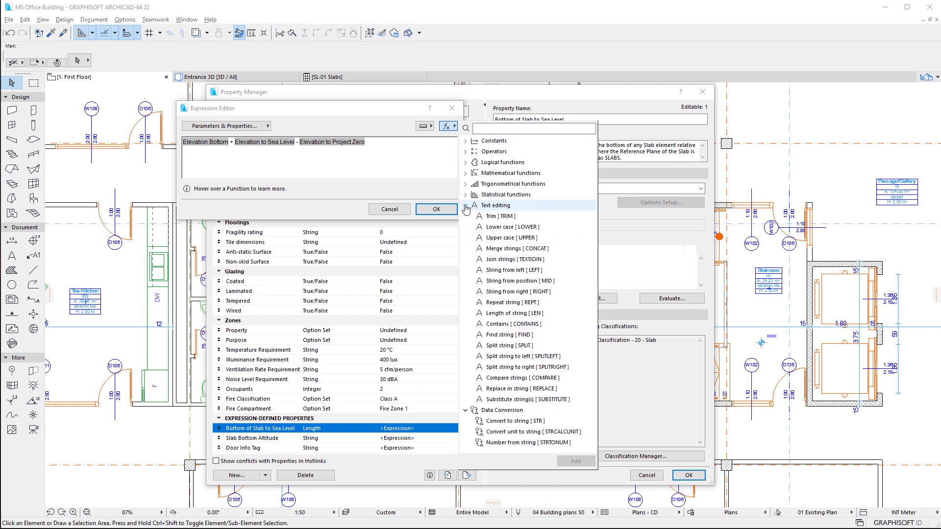
pyautogui.click(567, 127)
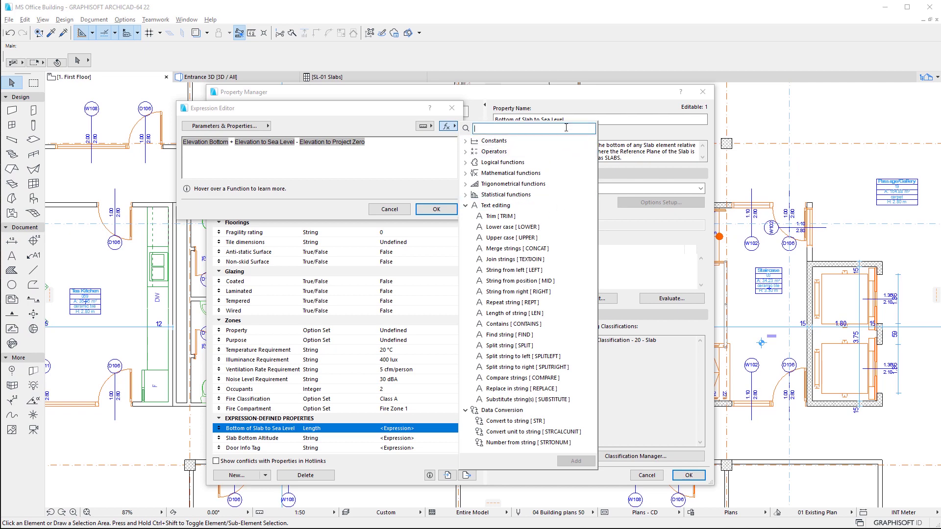
pyautogui.write('round')
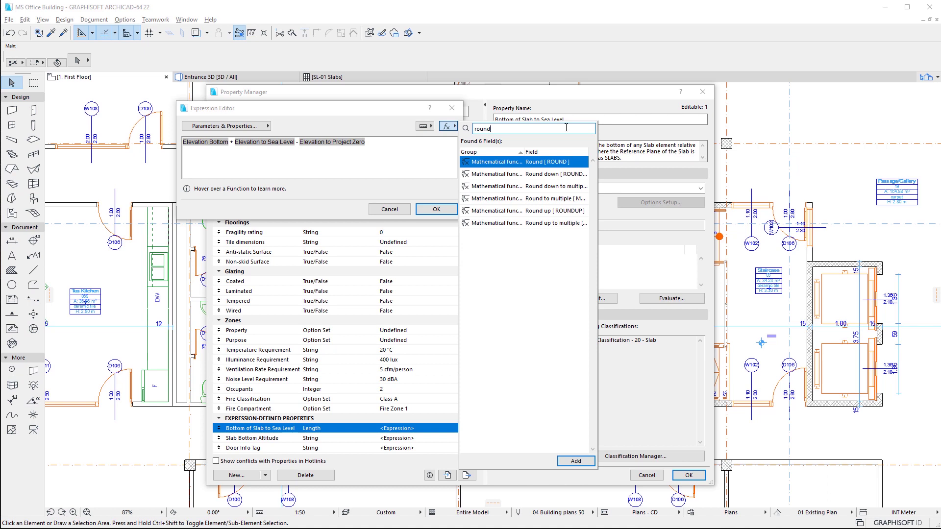
pyautogui.click(396, 125)
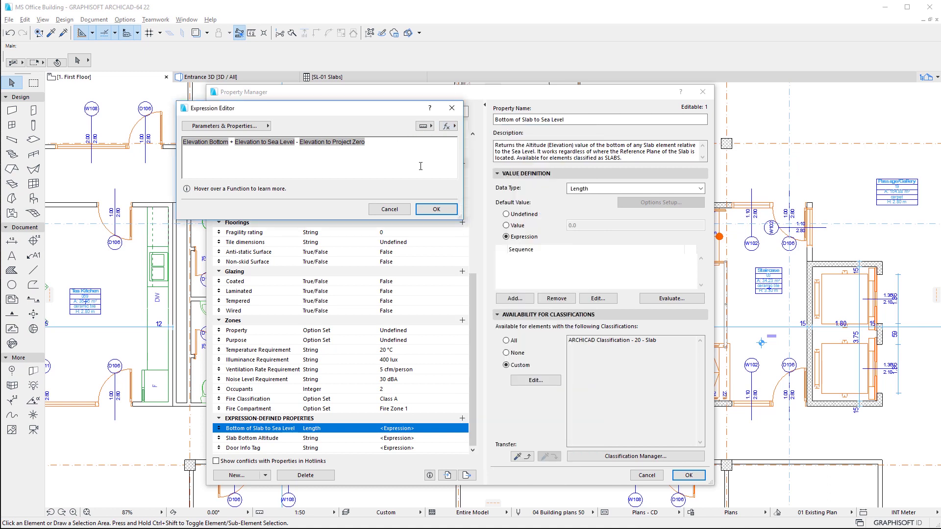
# - Save the expression to the property and select slab SLA - 004 on the plan
pyautogui.click(436, 209)
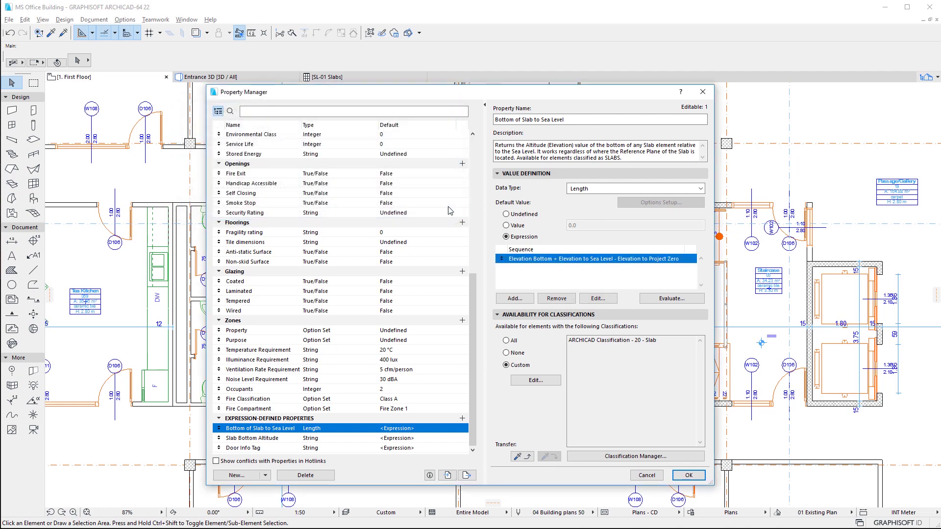
pyautogui.click(696, 476)
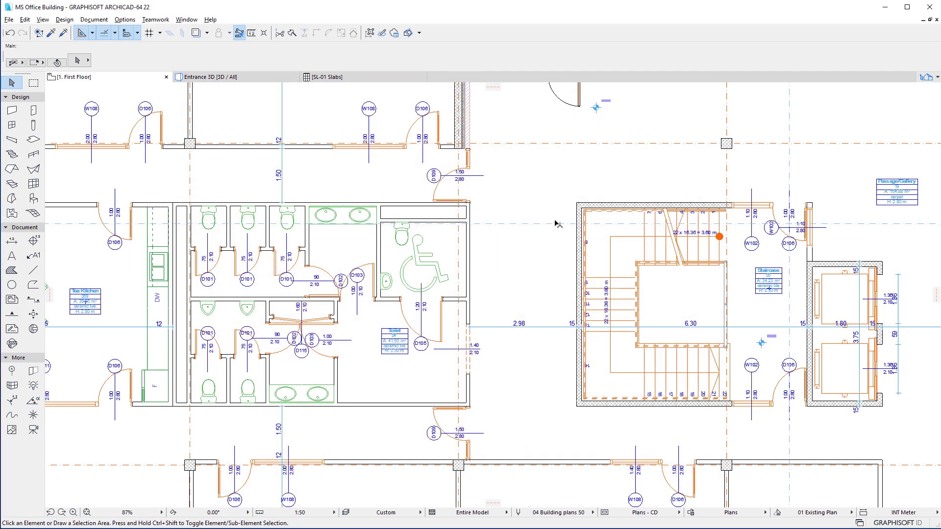
pyautogui.click(560, 196)
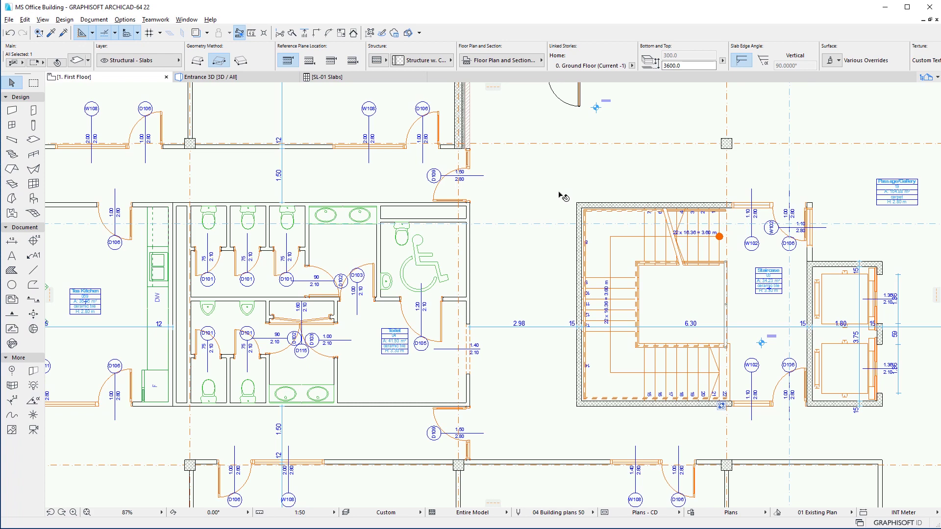
# - Evaluate the expression for the selected slab in Property Manager, showing 103.30 m
pyautogui.click(125, 20)
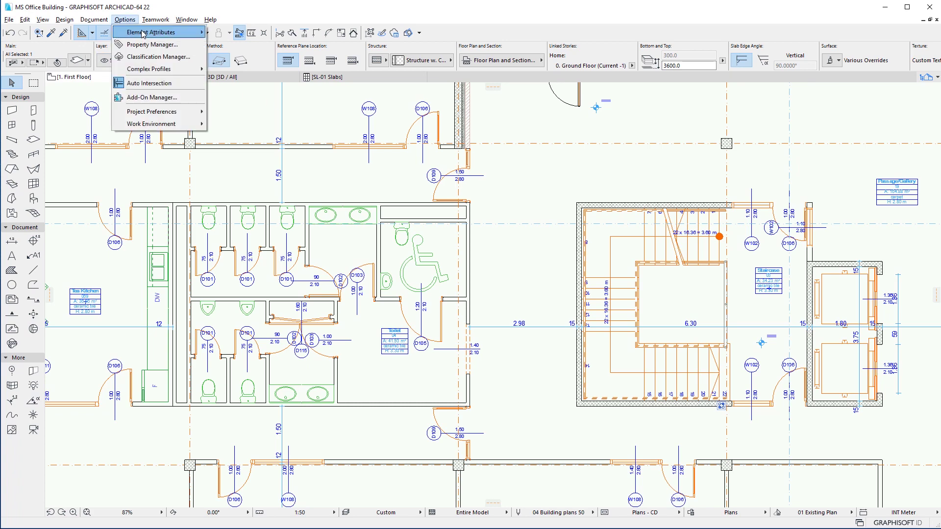
pyautogui.click(152, 45)
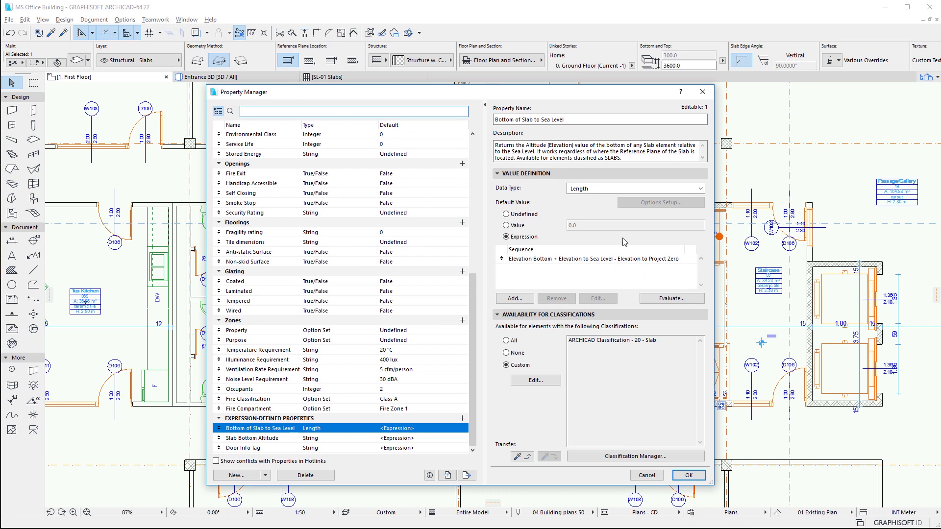
pyautogui.click(690, 299)
pyautogui.moveTo(790, 337); pyautogui.dragTo(764, 336)
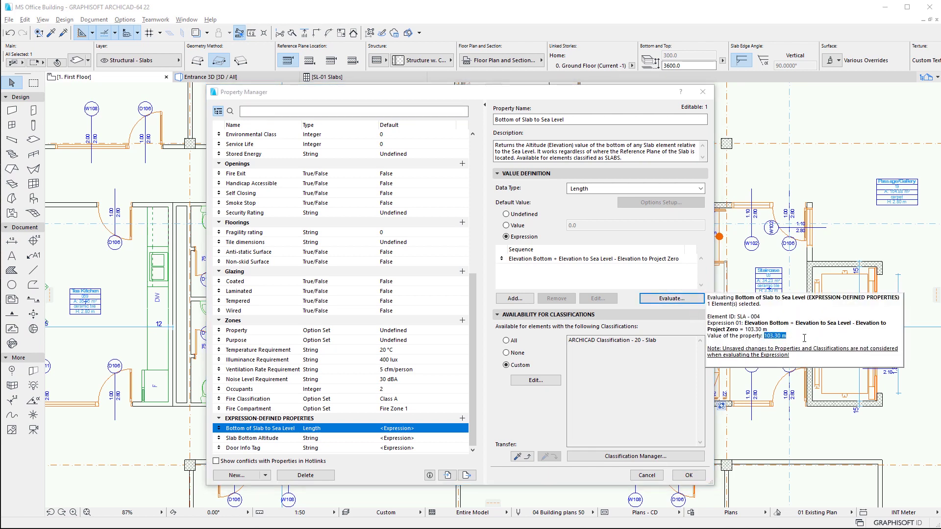
pyautogui.click(659, 476)
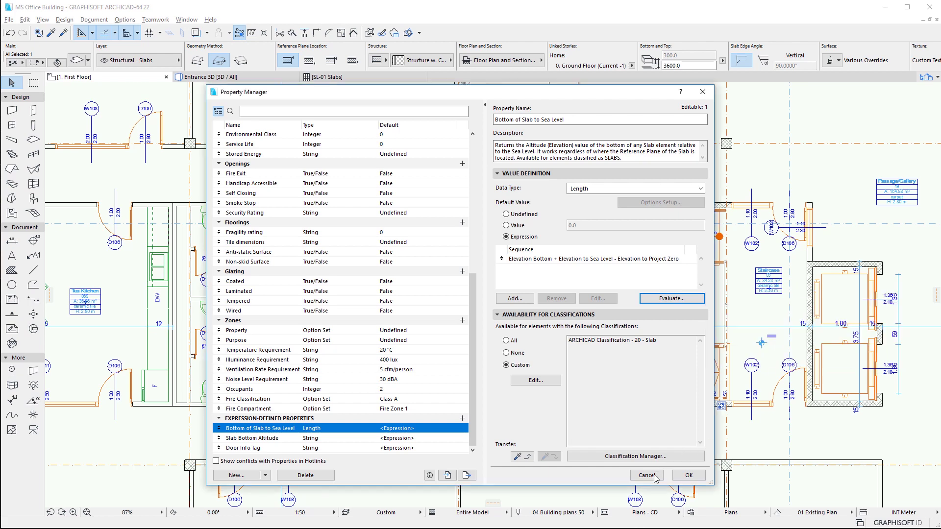
pyautogui.click(659, 476)
# - Complete the 'Door Info Tag contains L' door criteria and close Find & Select
pyautogui.press('l')
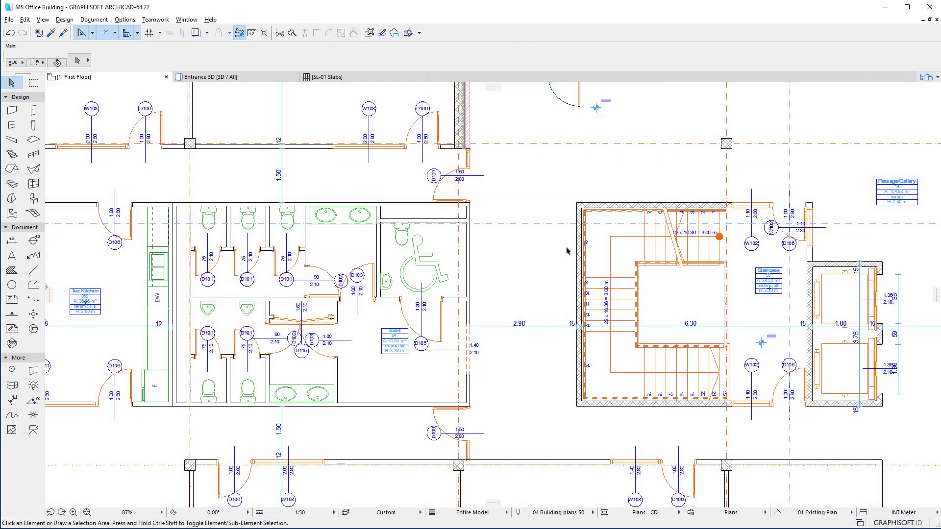
pyautogui.scroll(3, 871, 359)
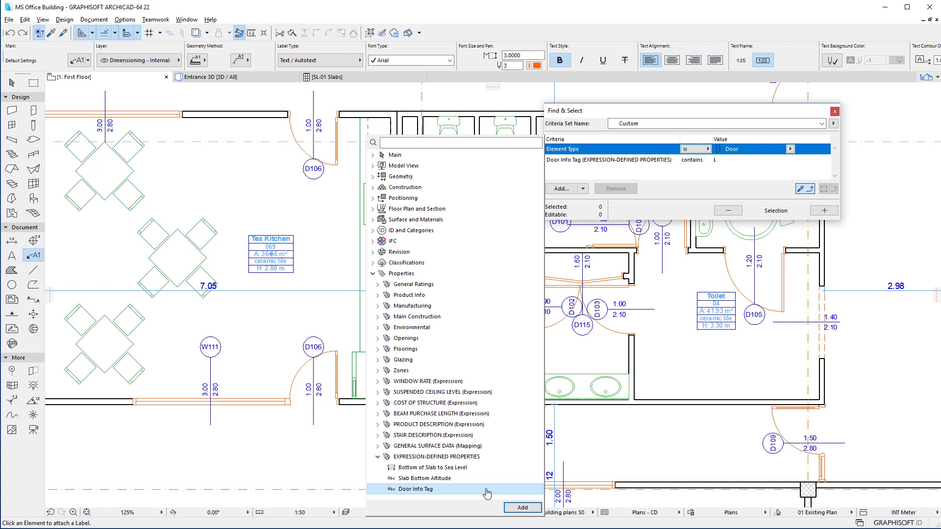
pyautogui.click(834, 111)
pyautogui.click(835, 111)
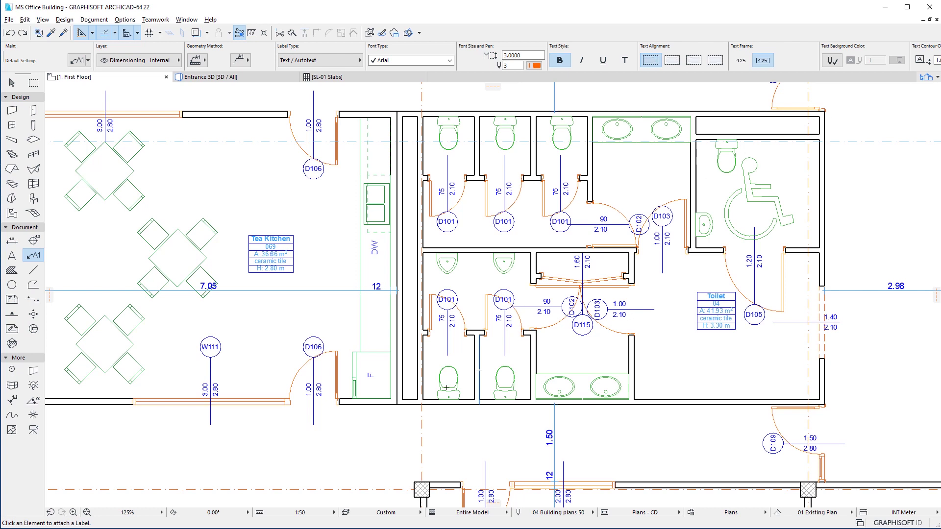
# - Label door D106 with Door Info Tag AutoText reading D106/1/L, then close the schedule settings
pyautogui.click(313, 422)
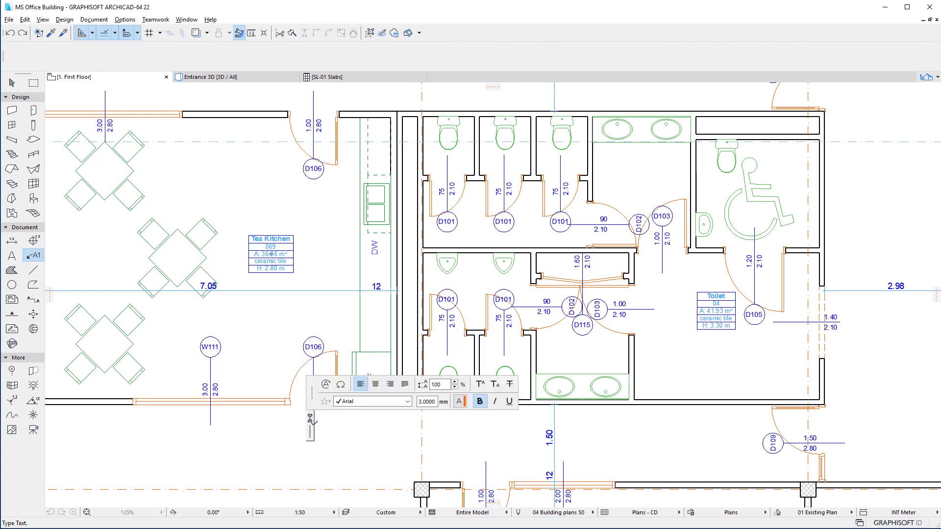
pyautogui.click(326, 385)
pyautogui.click(233, 500)
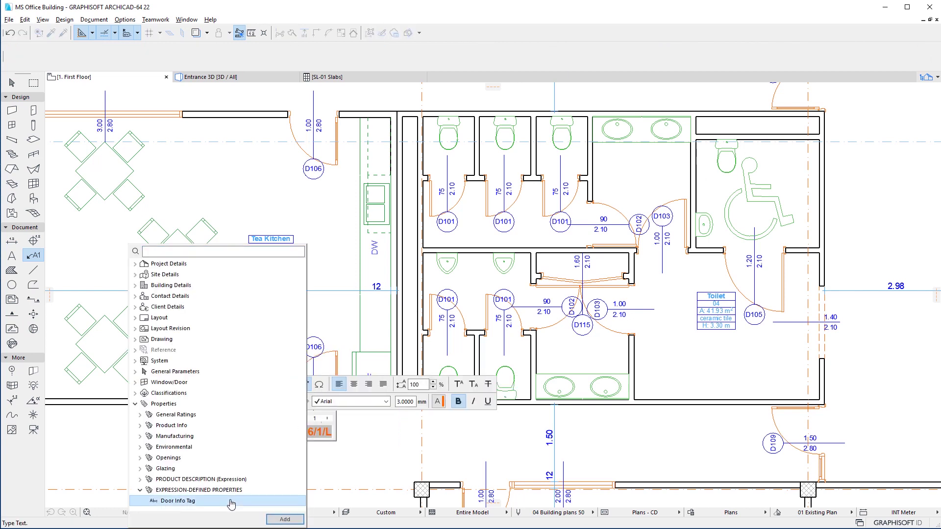
pyautogui.doubleClick(233, 501)
pyautogui.click(361, 442)
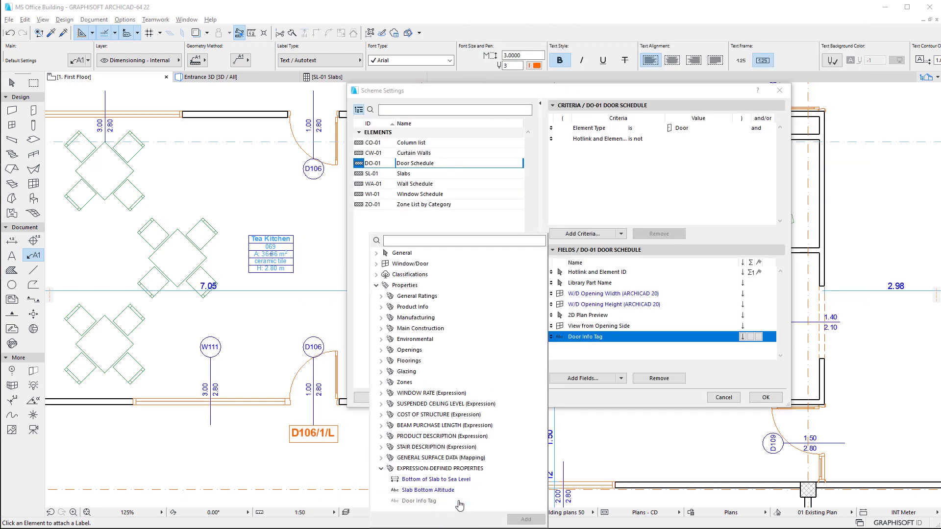
pyautogui.click(787, 92)
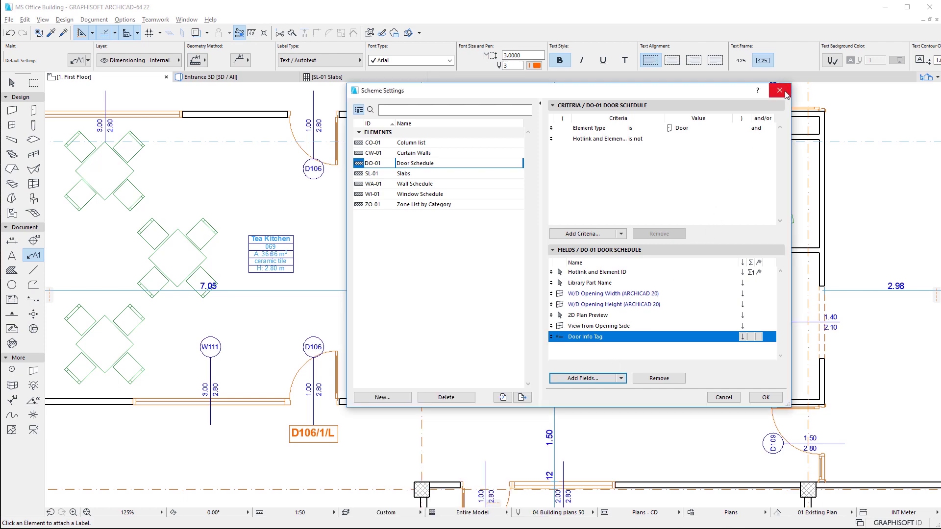
pyautogui.click(785, 92)
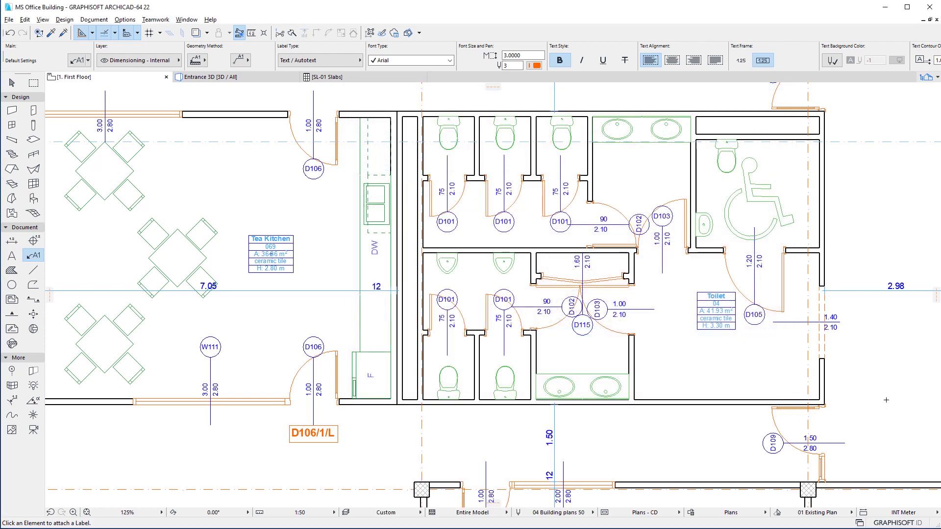